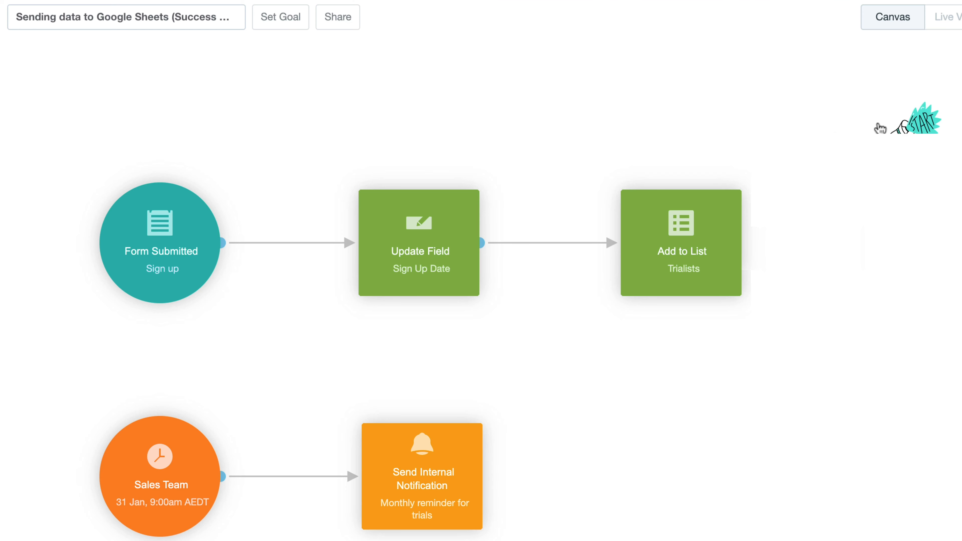
# Step: Add the START megaphone sticker to the journey canvas, enlarge it, and place it just above the Form Submitted shape
pyautogui.click(166, 129)
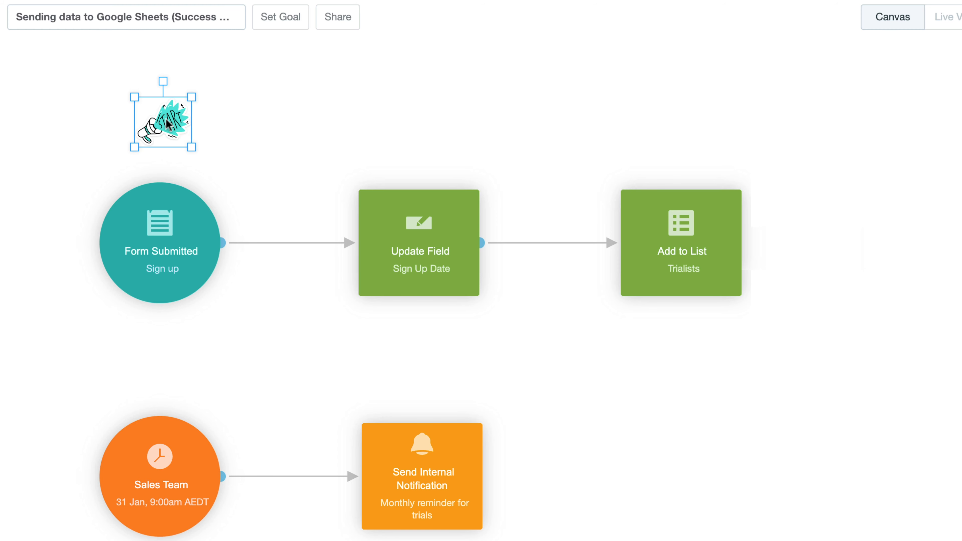
pyautogui.moveTo(190, 95); pyautogui.dragTo(273, 58)
pyautogui.moveTo(236, 88); pyautogui.dragTo(188, 150)
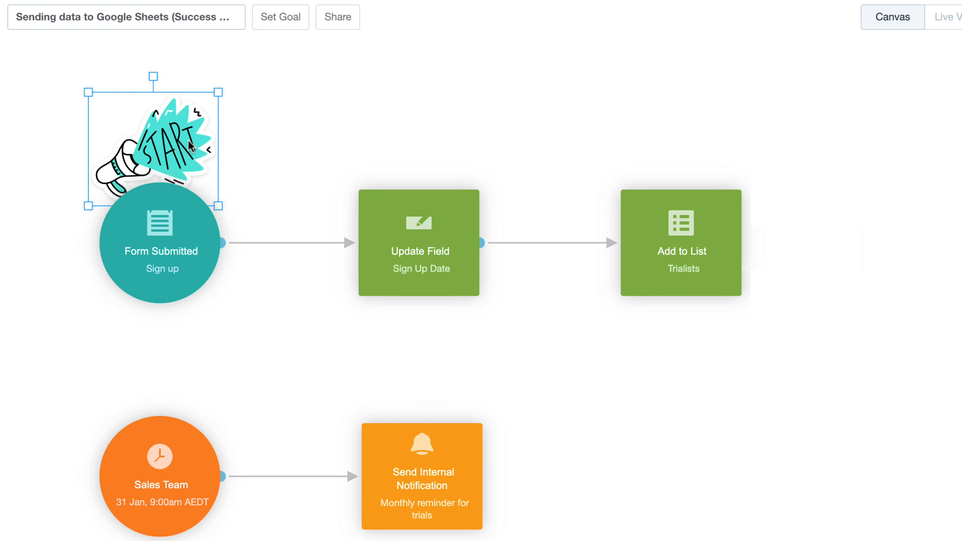
pyautogui.click(299, 140)
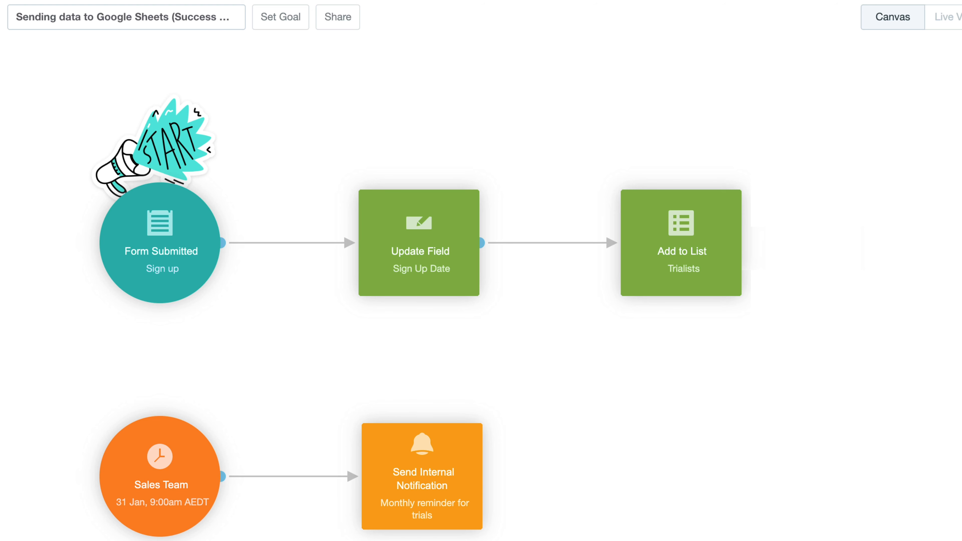
# Step: Insert the "update field" screenshot onto the canvas below the Add to List shape
pyautogui.moveTo(958, 319); pyautogui.dragTo(578, 320)
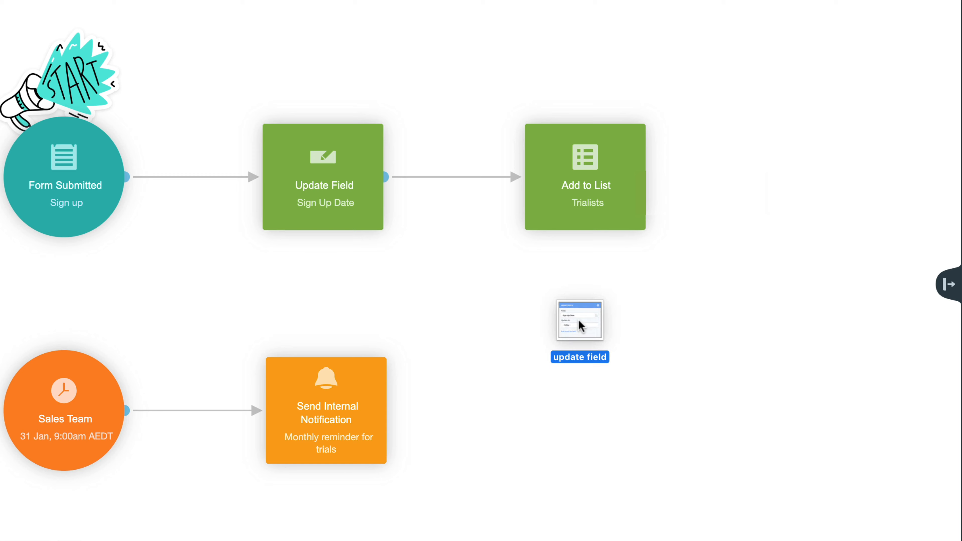
pyautogui.moveTo(578, 321); pyautogui.dragTo(581, 368)
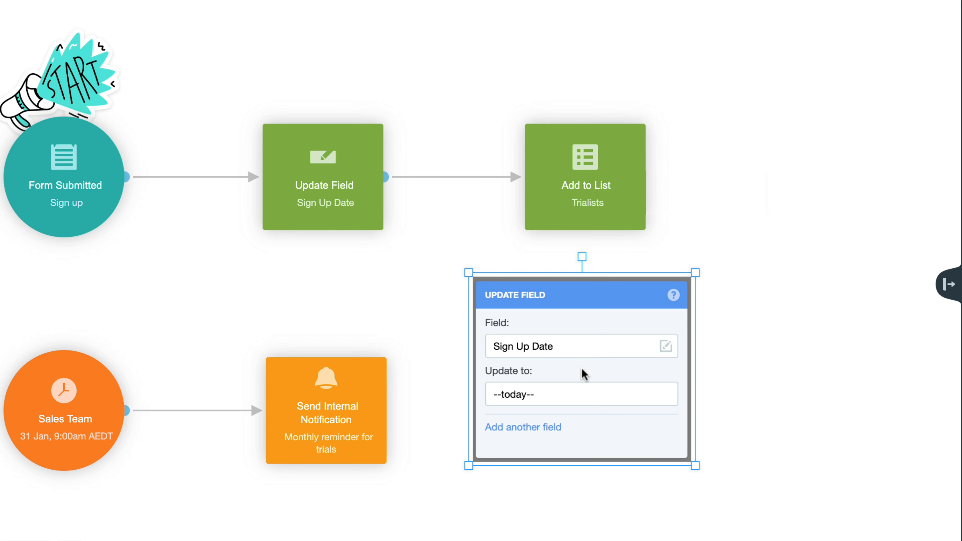
pyautogui.click(781, 367)
# Step: Draw a teal frame around the inserted screenshot and an arrow from it to the Update Field shape
pyautogui.moveTo(677, 279); pyautogui.dragTo(460, 275)
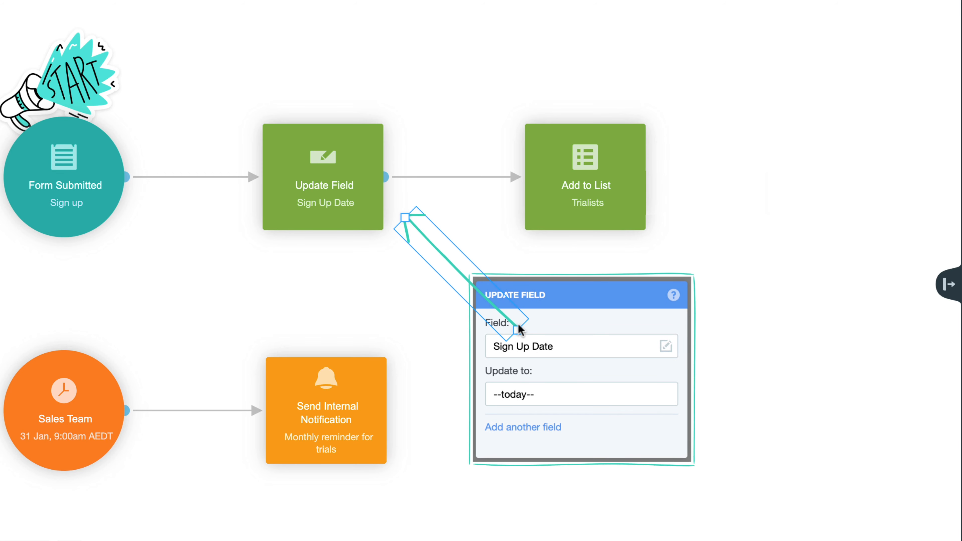
pyautogui.moveTo(516, 329); pyautogui.dragTo(436, 262)
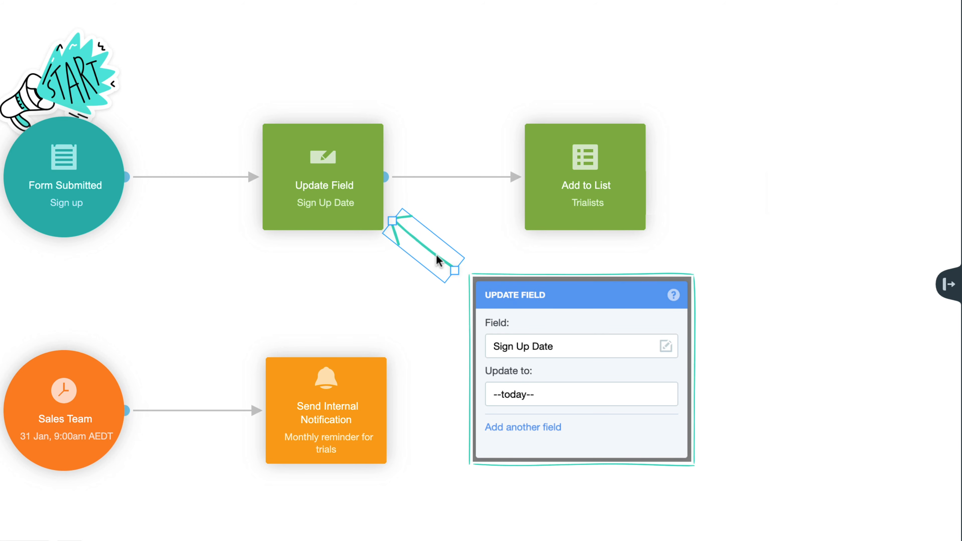
pyautogui.click(498, 262)
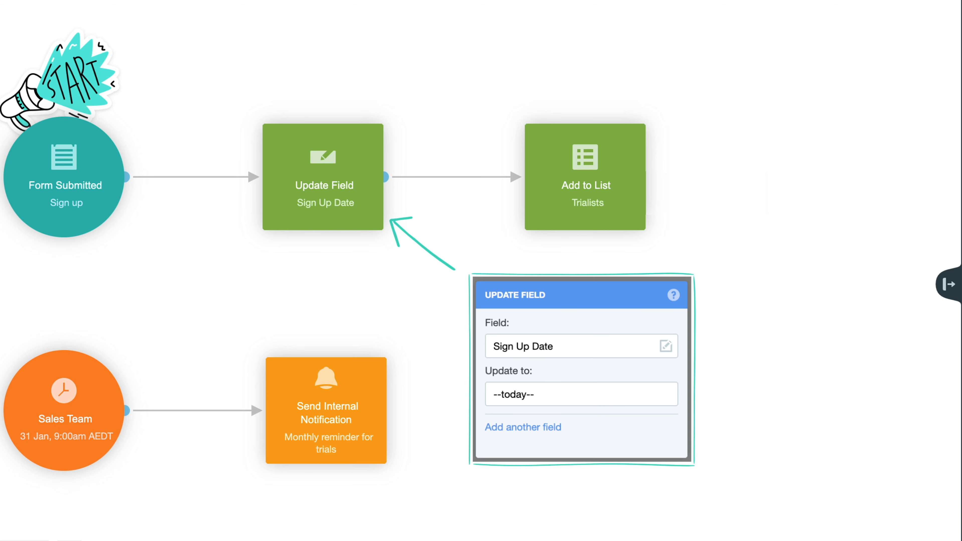
# Step: Switch to Zapier and create a new Zap triggered by Autopilot's Contact Added to List event
pyautogui.click(363, 22)
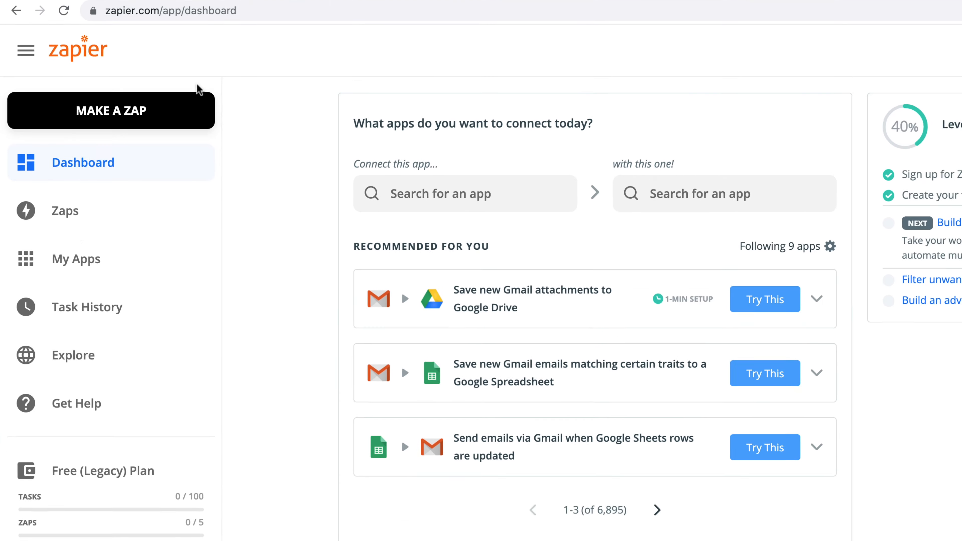
pyautogui.click(164, 85)
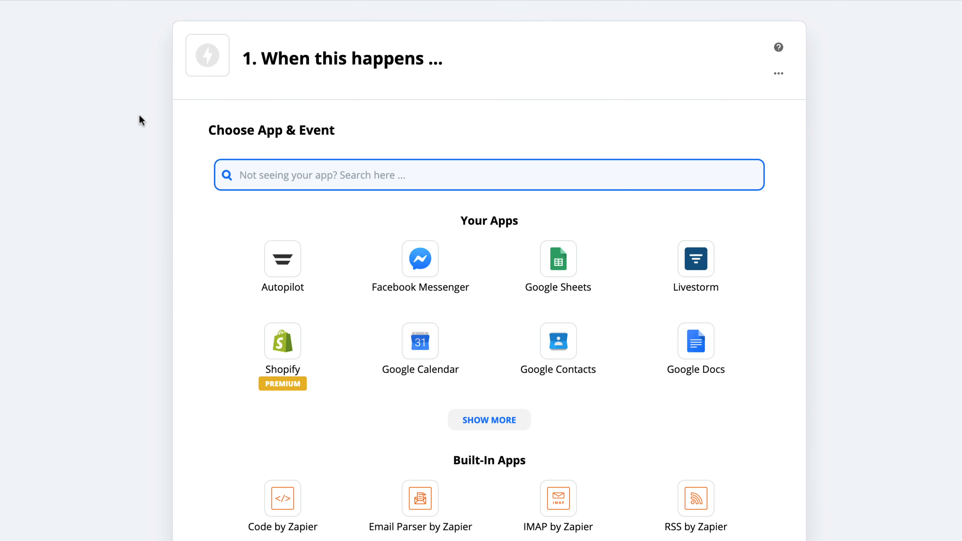
pyautogui.click(279, 272)
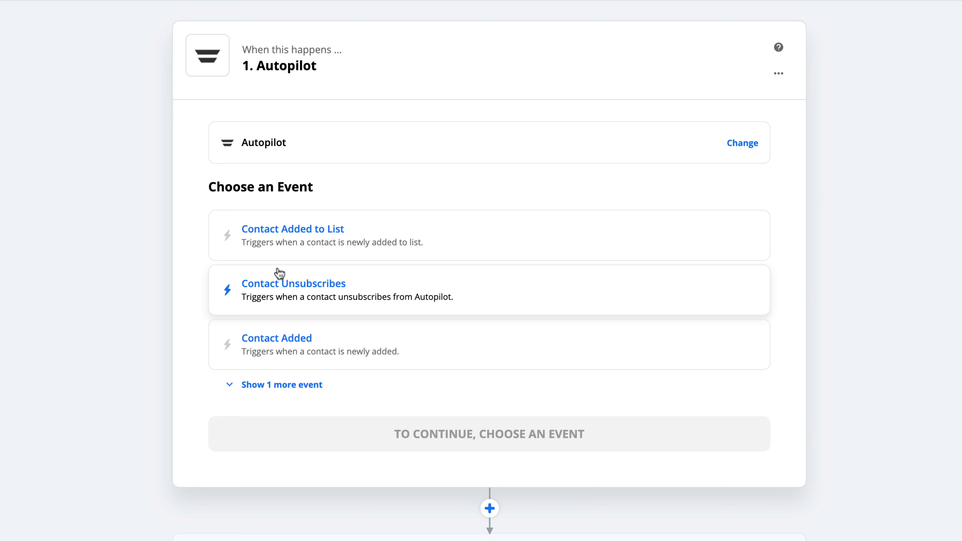
pyautogui.click(279, 242)
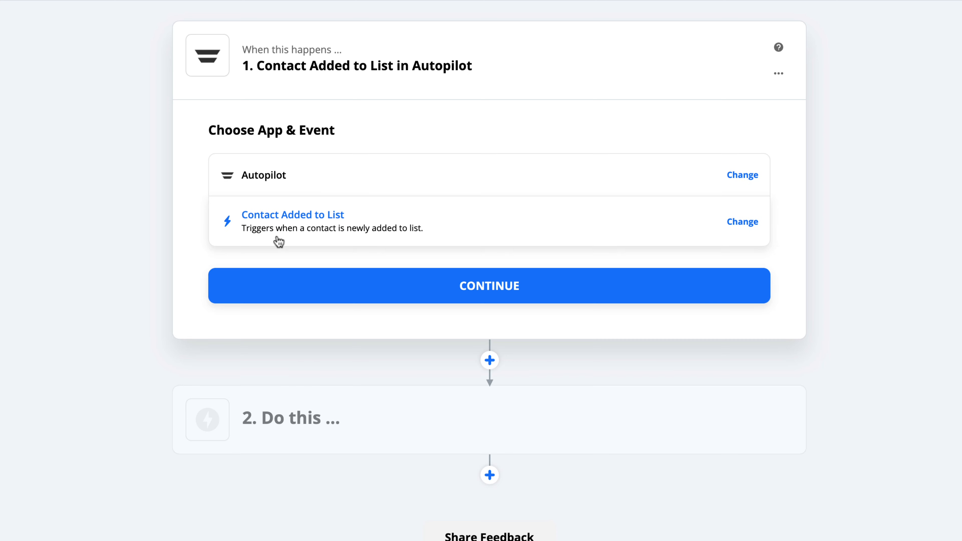
pyautogui.click(285, 284)
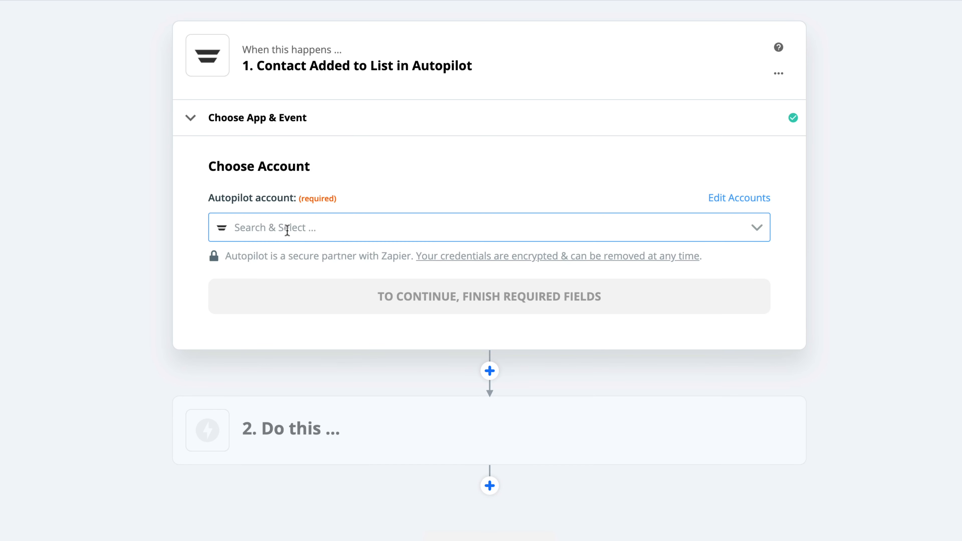
# Step: Select the connected Autopilot account for the trigger and set its contact list to Trialists
pyautogui.click(286, 227)
pyautogui.click(290, 269)
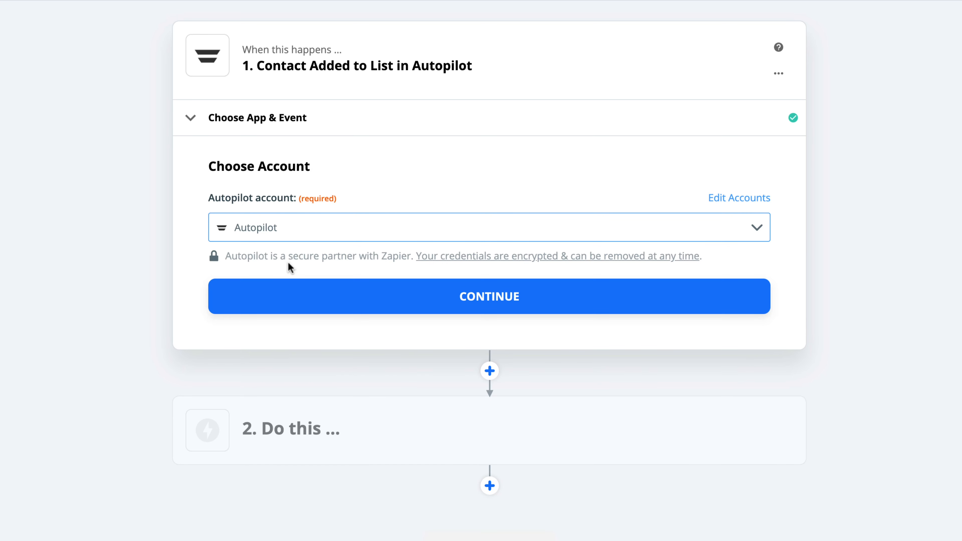
pyautogui.click(288, 298)
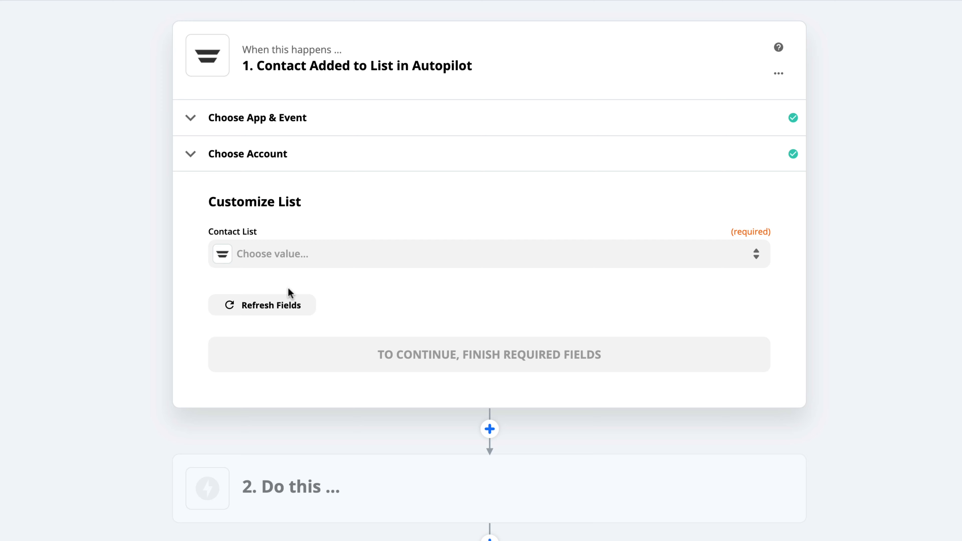
pyautogui.click(290, 260)
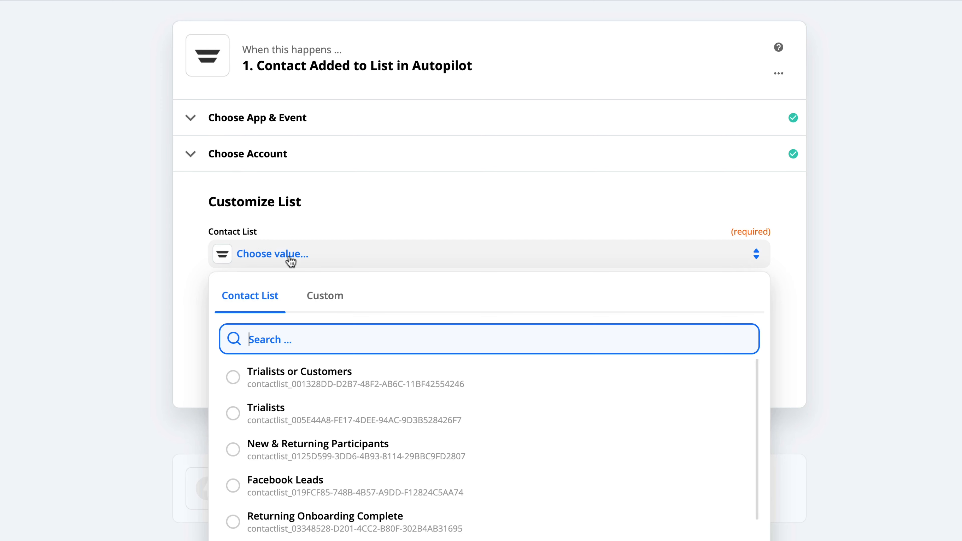
pyautogui.click(307, 409)
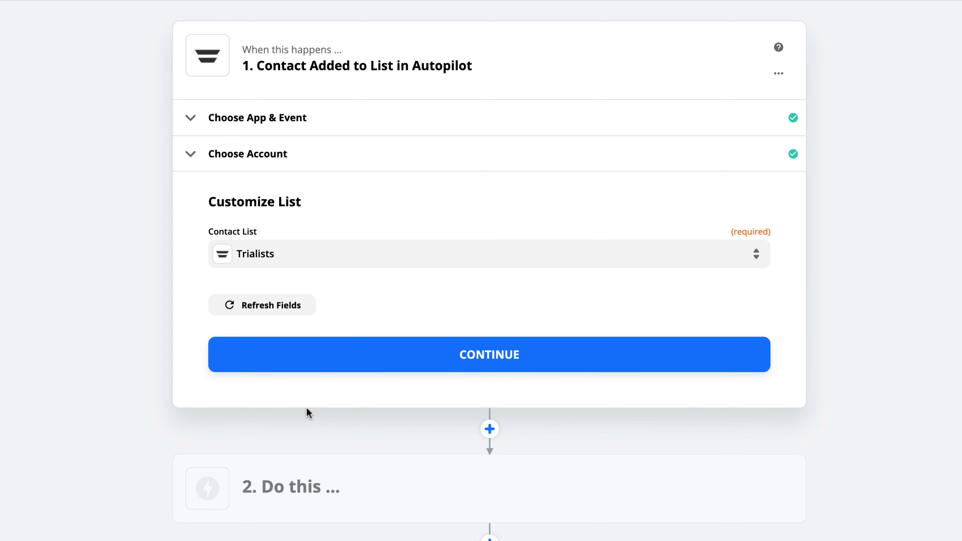
pyautogui.click(305, 354)
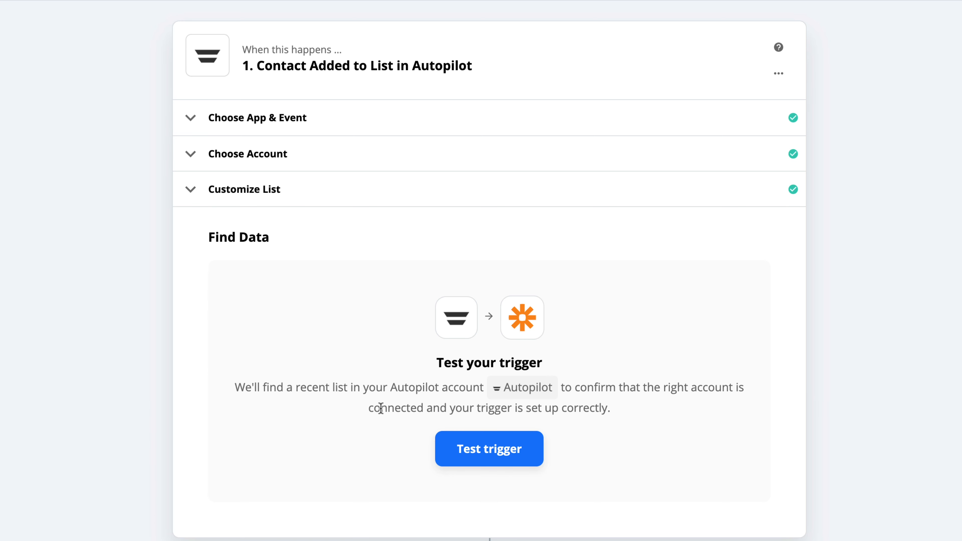
# Step: Test the Autopilot trigger, look through the sample contact data and continue to the action step
pyautogui.click(493, 455)
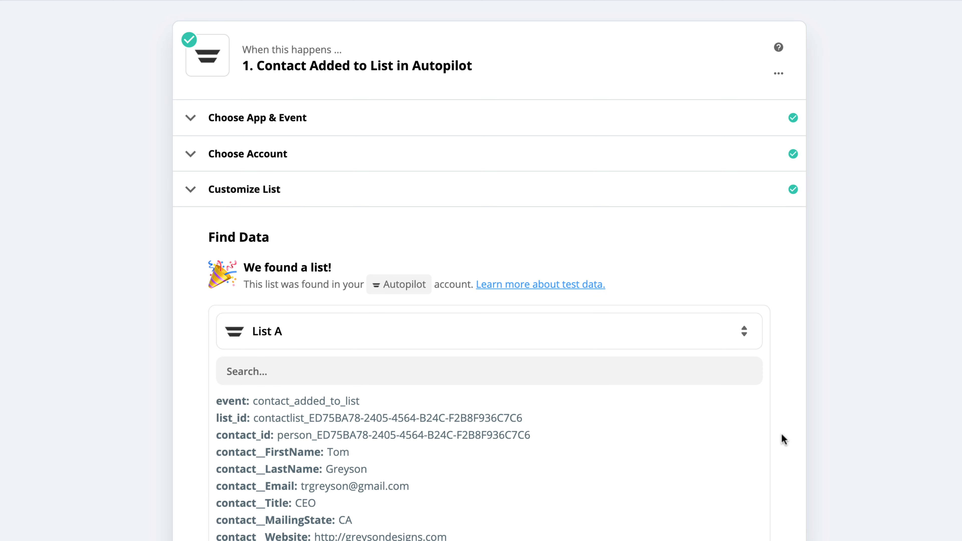
pyautogui.scroll(-5, 782, 437)
pyautogui.scroll(-1, 783, 439)
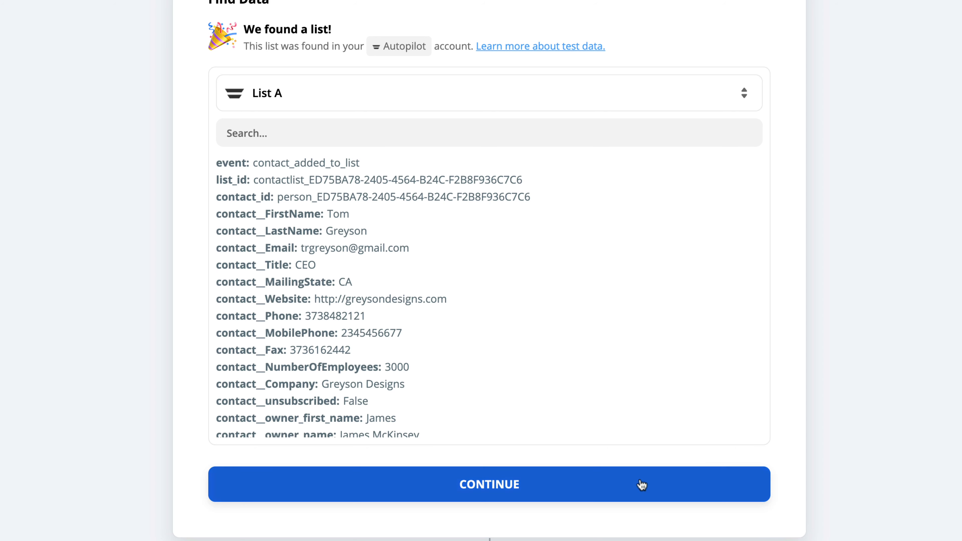
pyautogui.click(525, 490)
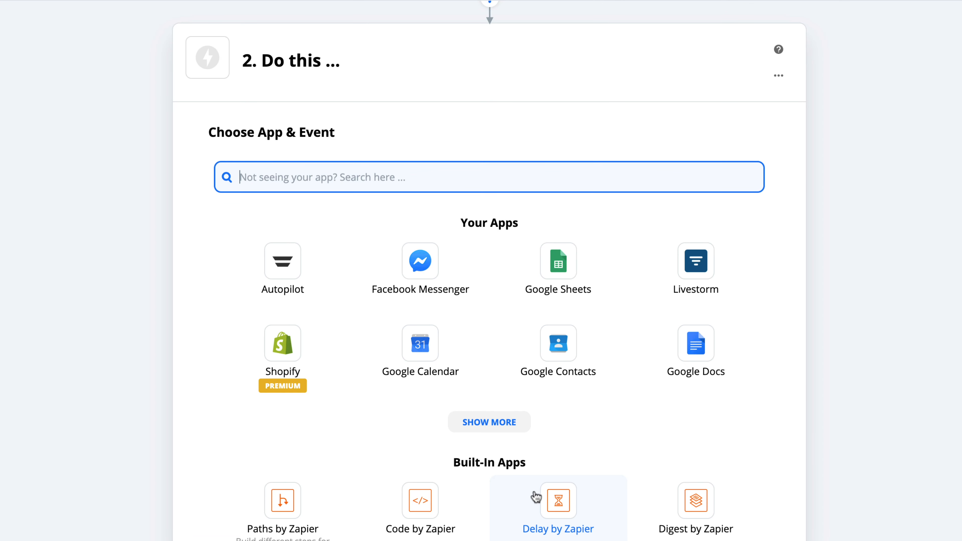
# Step: Set the action to Create Spreadsheet Row in Google Sheets and select the connected Google Sheets account
pyautogui.click(558, 267)
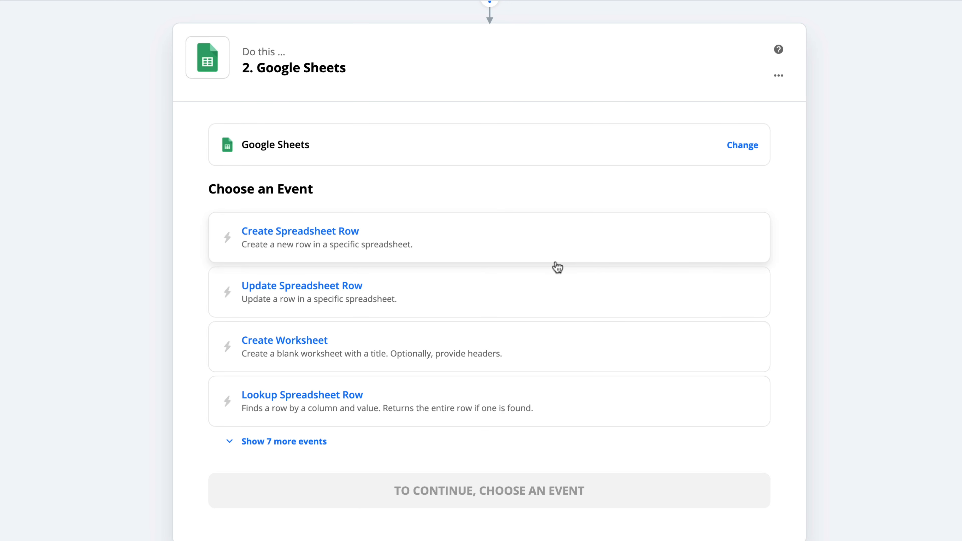
pyautogui.click(478, 243)
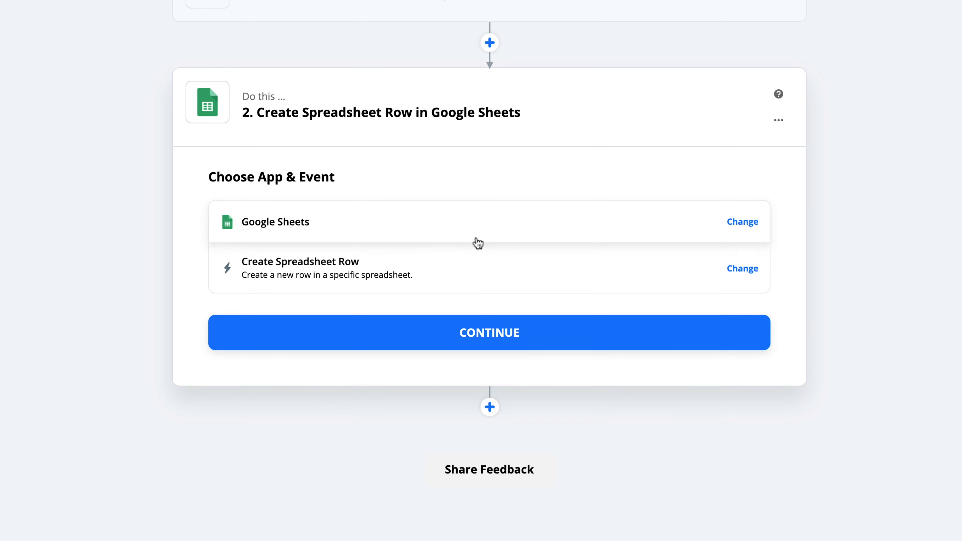
pyautogui.click(477, 332)
pyautogui.click(475, 273)
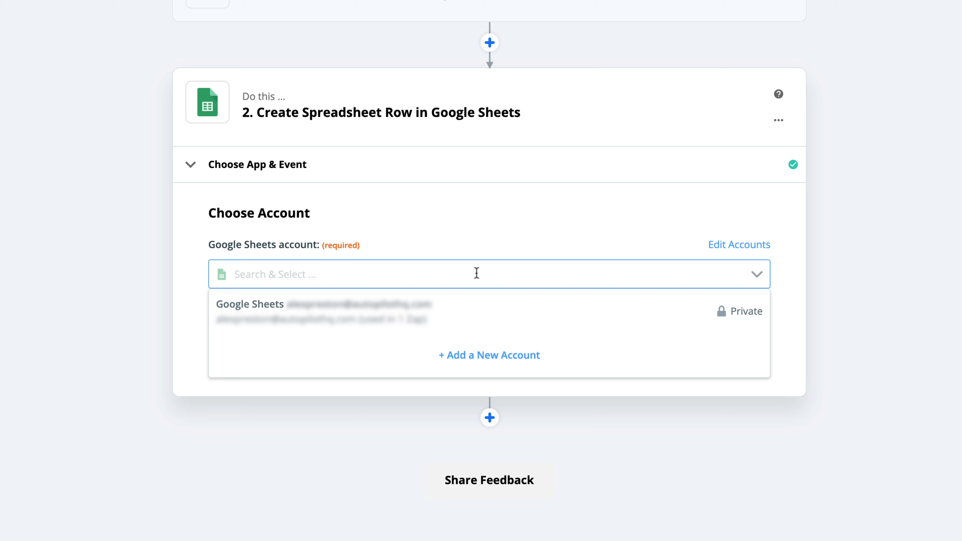
pyautogui.click(479, 305)
pyautogui.click(479, 340)
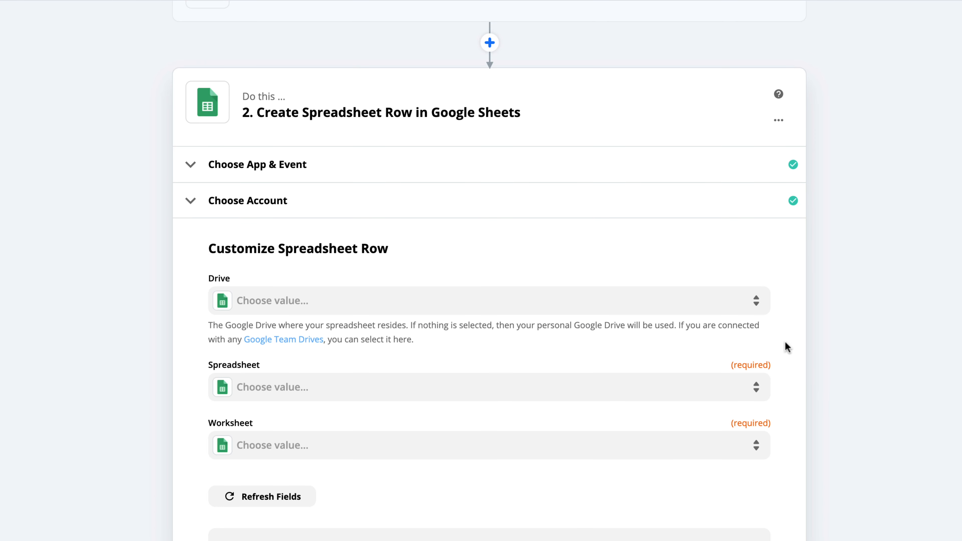
# Step: Target the new row at Sheet1 of the Trialists spreadsheet in My Google Drive
pyautogui.scroll(-5, 784, 347)
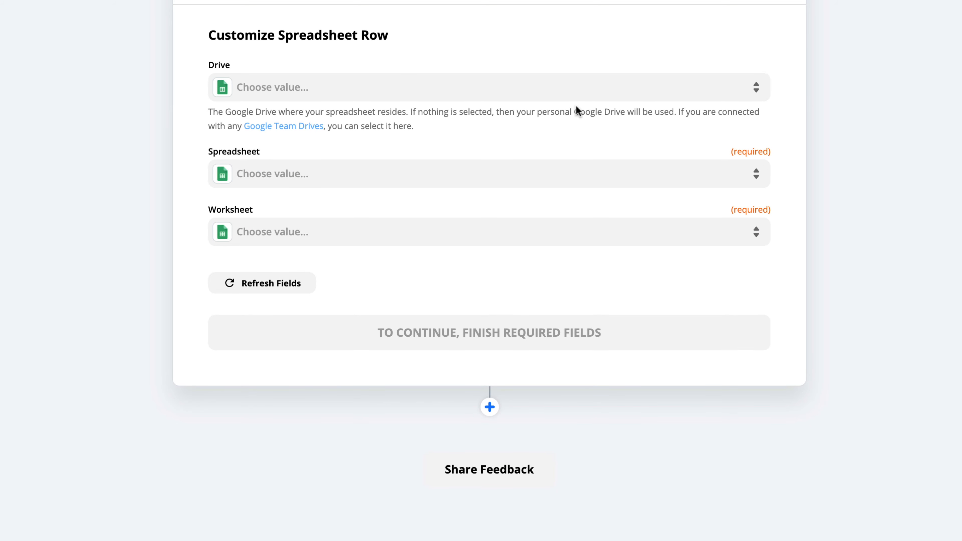
pyautogui.click(571, 94)
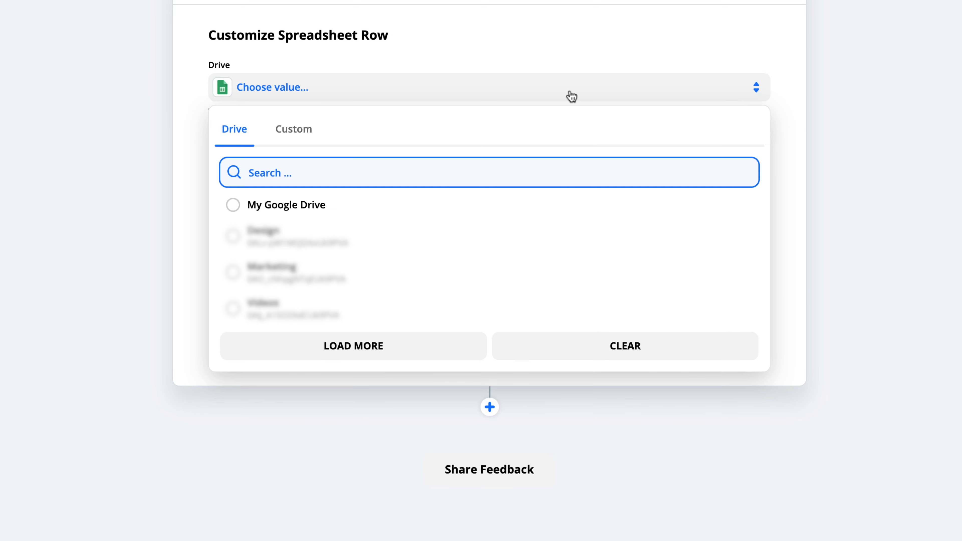
pyautogui.click(577, 202)
pyautogui.click(569, 183)
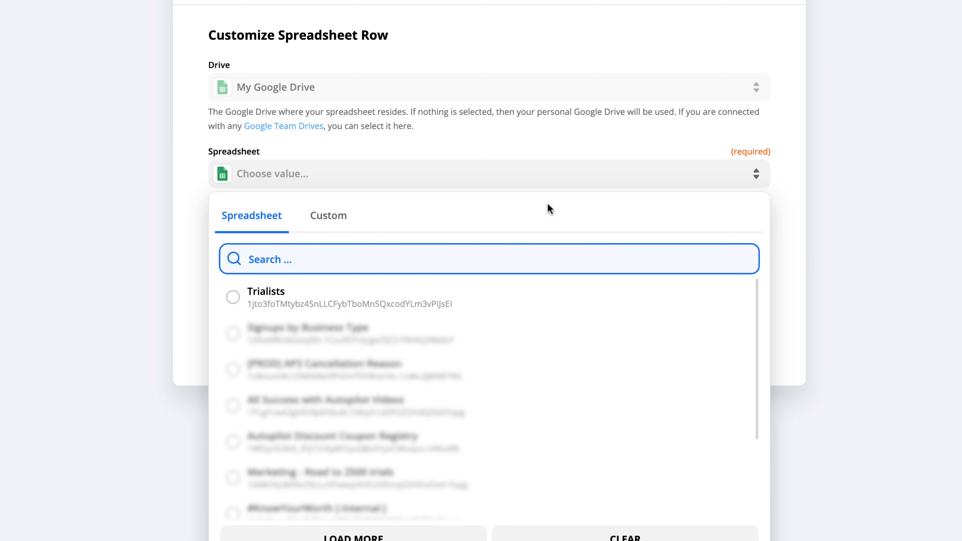
pyautogui.click(489, 291)
pyautogui.click(485, 235)
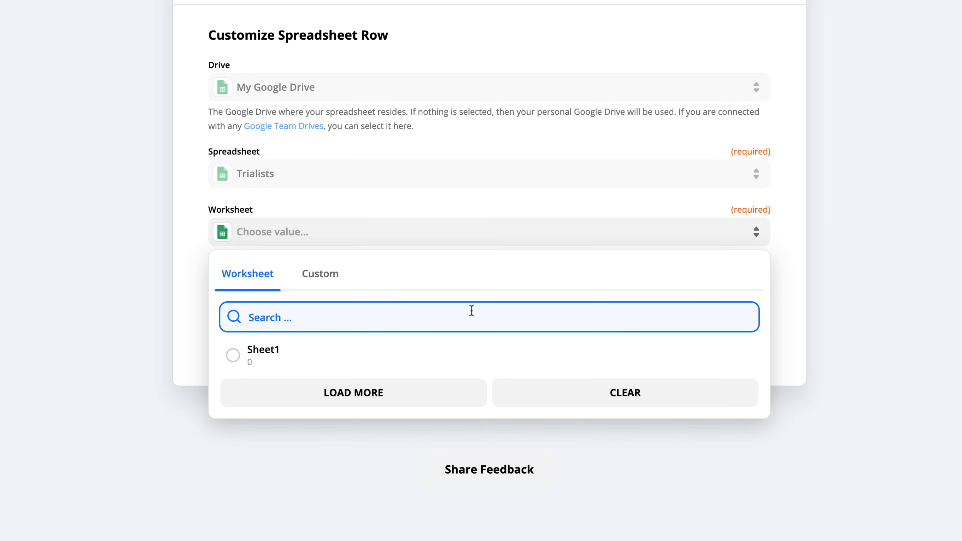
pyautogui.click(464, 350)
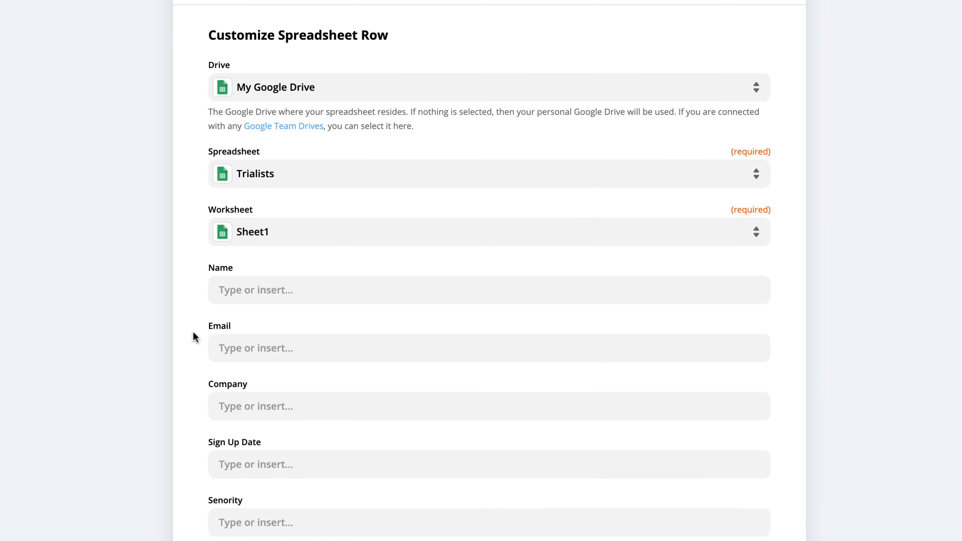
# Step: Map Name to Contact First Name and the remaining columns to their matching Autopilot fields, then review the data for the test row
pyautogui.scroll(-6, 193, 333)
pyautogui.scroll(-1, 193, 333)
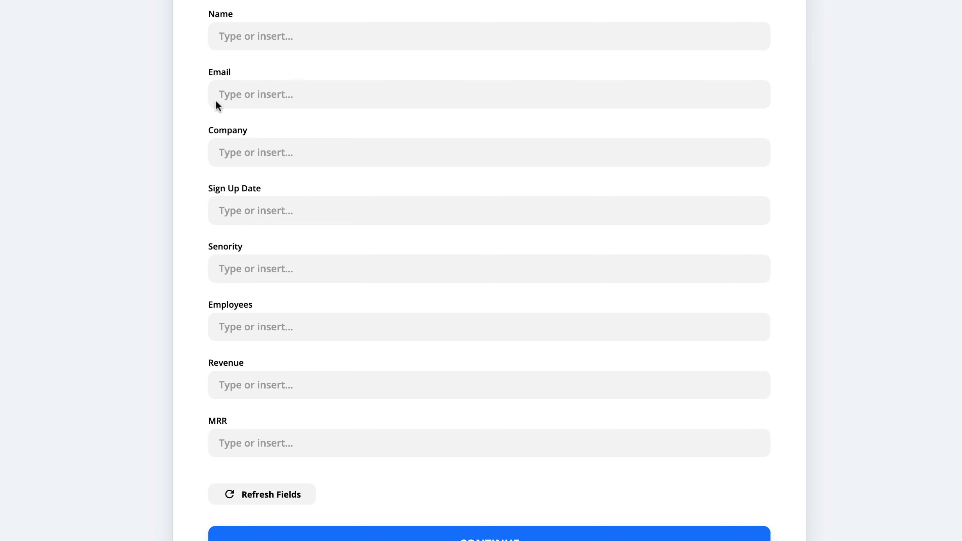
pyautogui.click(242, 36)
pyautogui.click(280, 173)
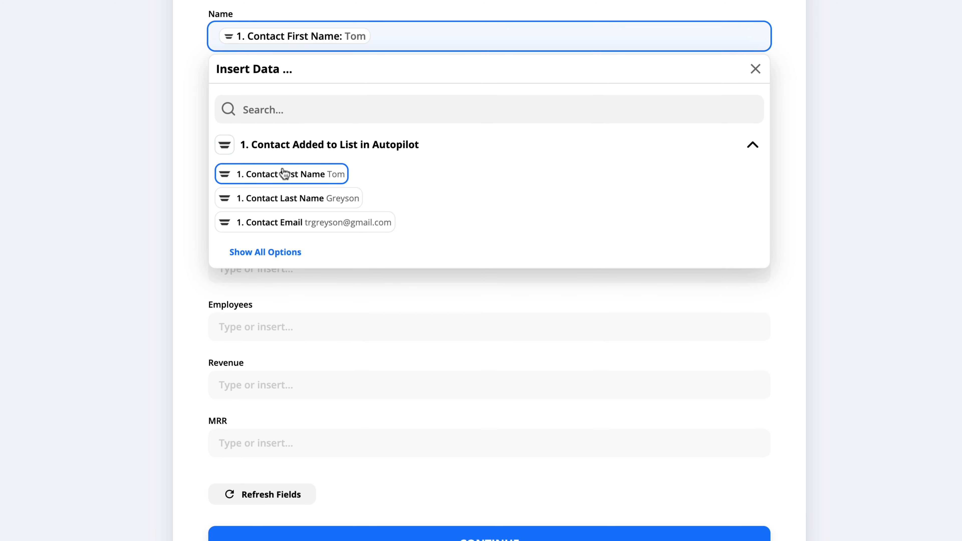
pyautogui.click(195, 166)
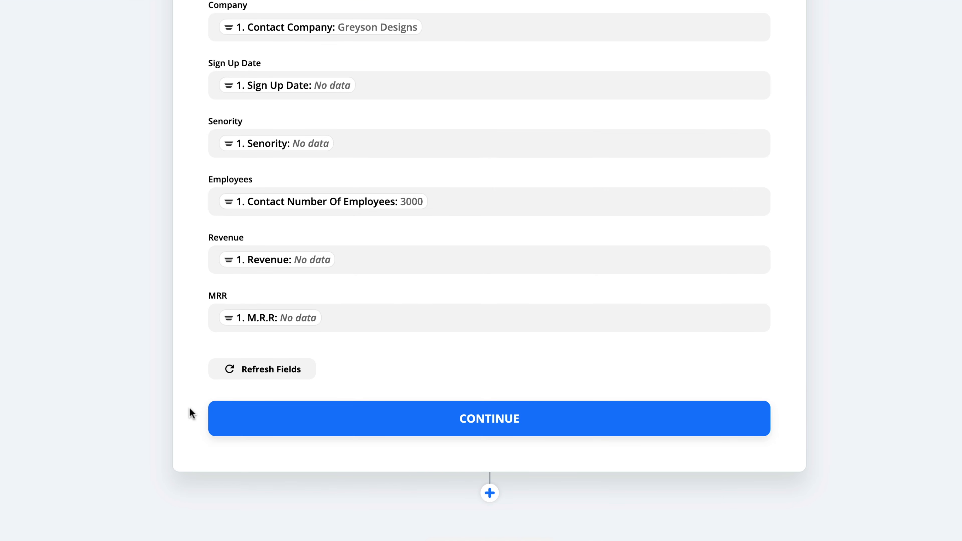
pyautogui.click(491, 421)
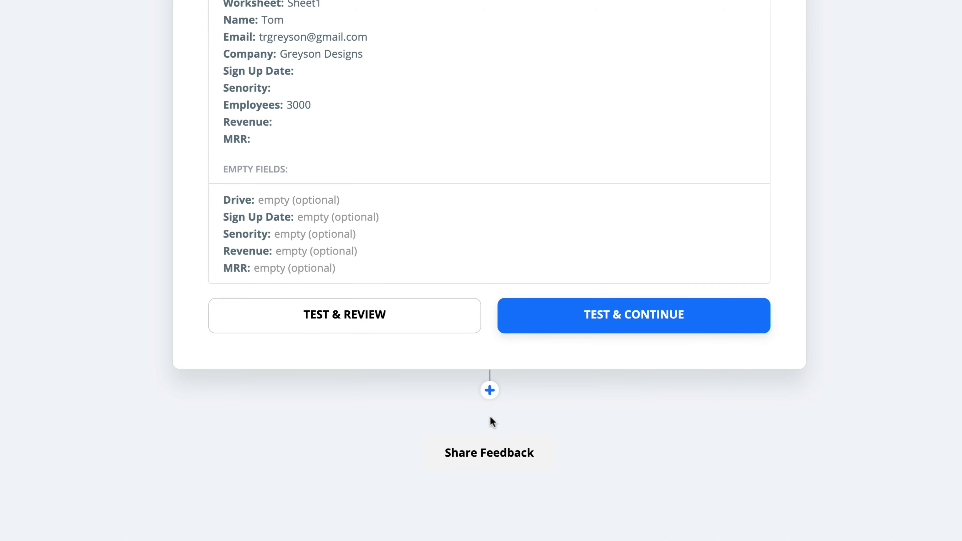
pyautogui.scroll(4, 721, 381)
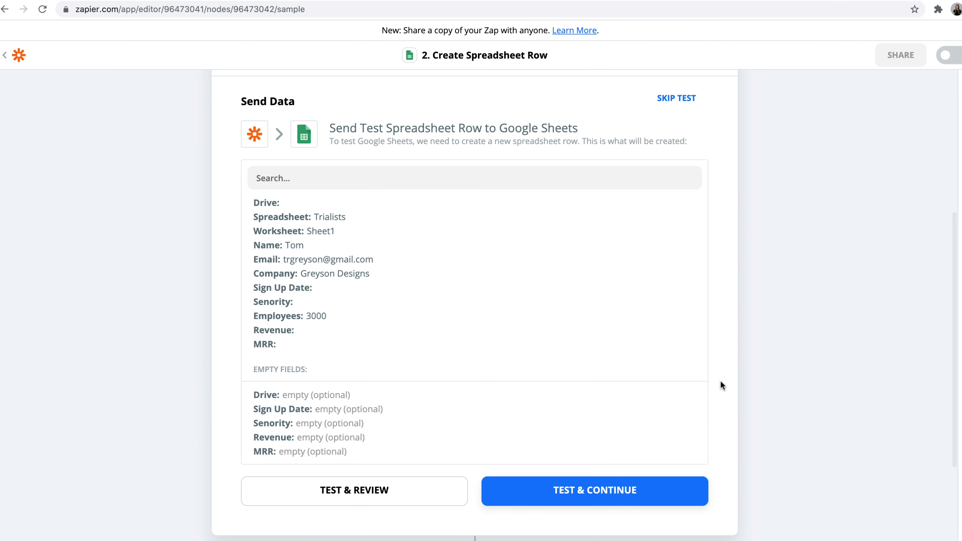
# Step: Send the test row to Google Sheets and turn on the Zap
pyautogui.click(611, 491)
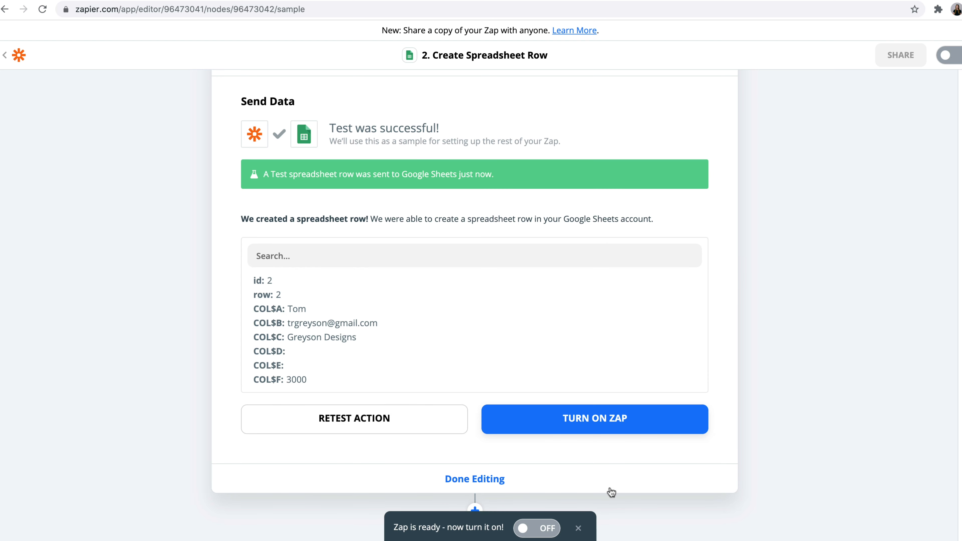
pyautogui.click(584, 421)
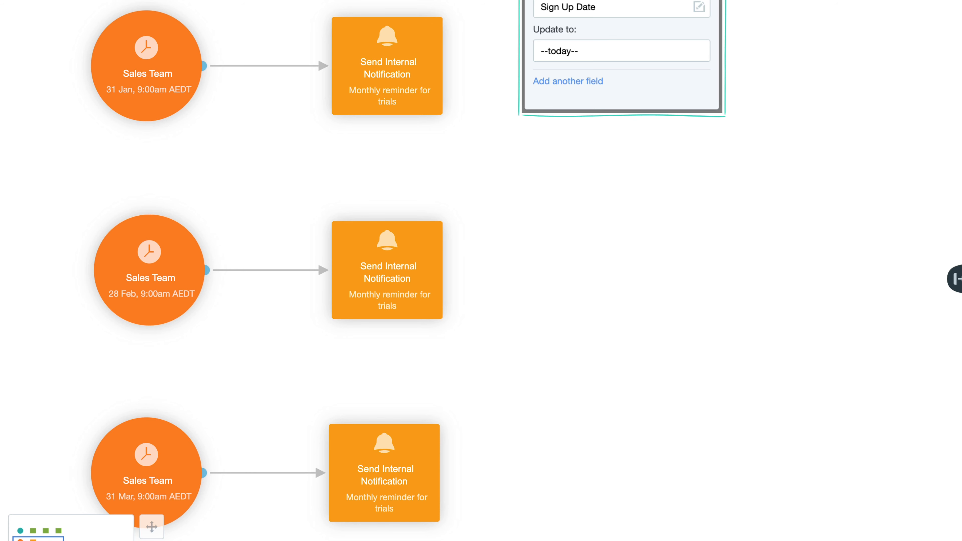
# Step: Place the "Hey team!" message image beside the 28 Feb Send Internal Notification shape, scaled down slightly to fit the space
pyautogui.moveTo(955, 279); pyautogui.dragTo(696, 269)
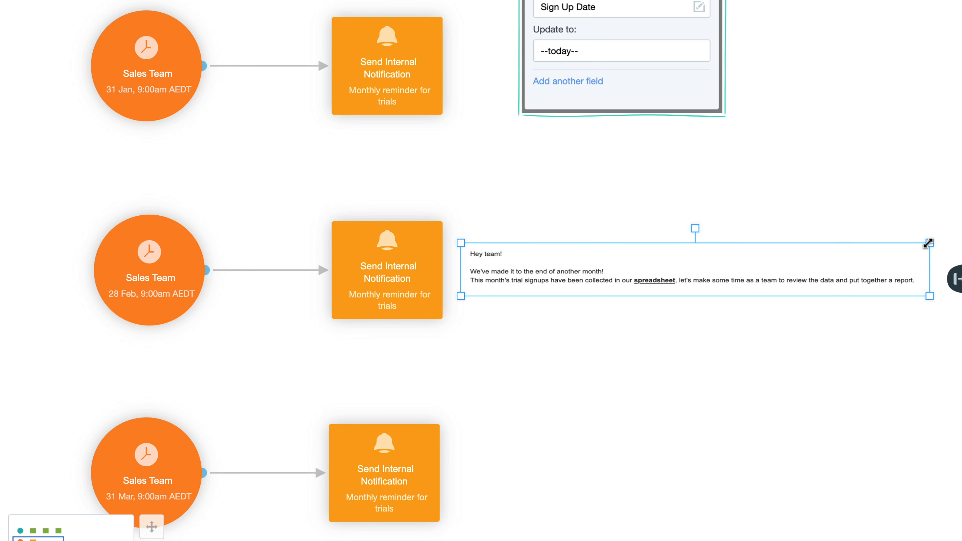
pyautogui.moveTo(931, 243); pyautogui.dragTo(881, 249)
pyautogui.moveTo(667, 276); pyautogui.dragTo(718, 265)
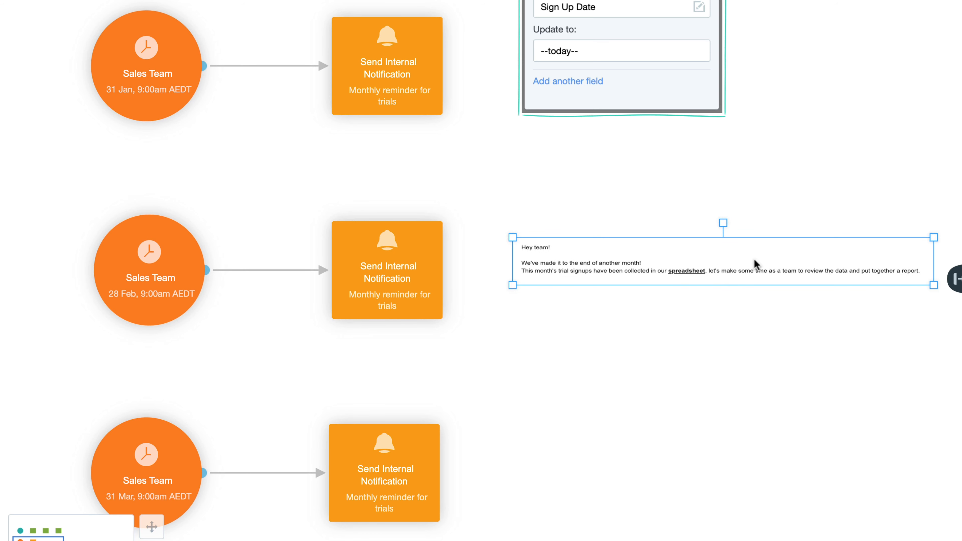
# Step: Frame the message in orange and add a short green arrow from it to the 28 Feb Send Internal Notification shape
pyautogui.moveTo(960, 229); pyautogui.dragTo(519, 308)
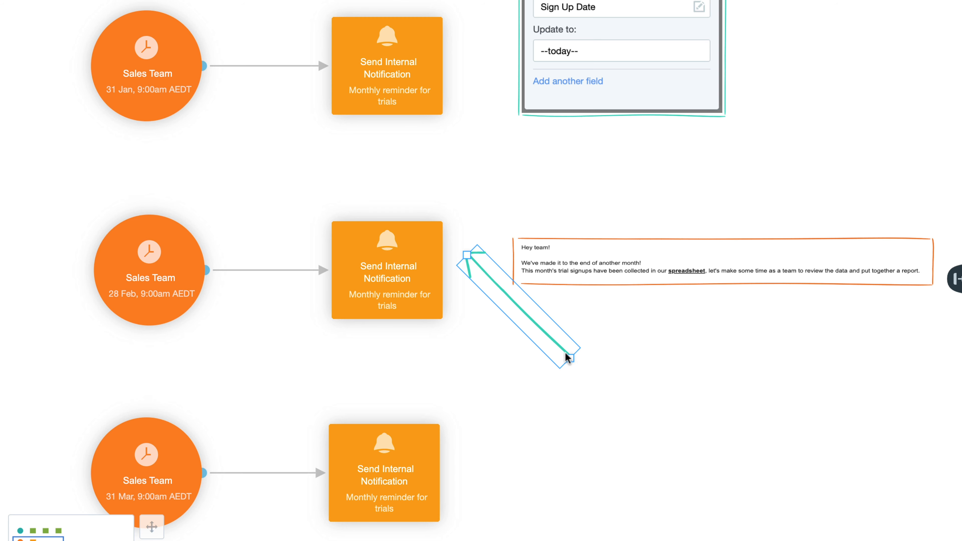
pyautogui.moveTo(568, 357); pyautogui.dragTo(483, 263)
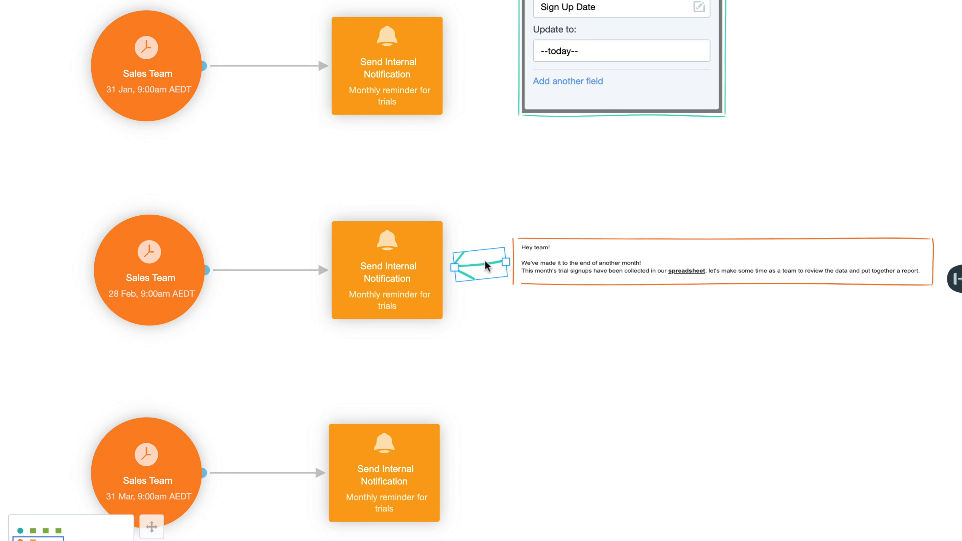